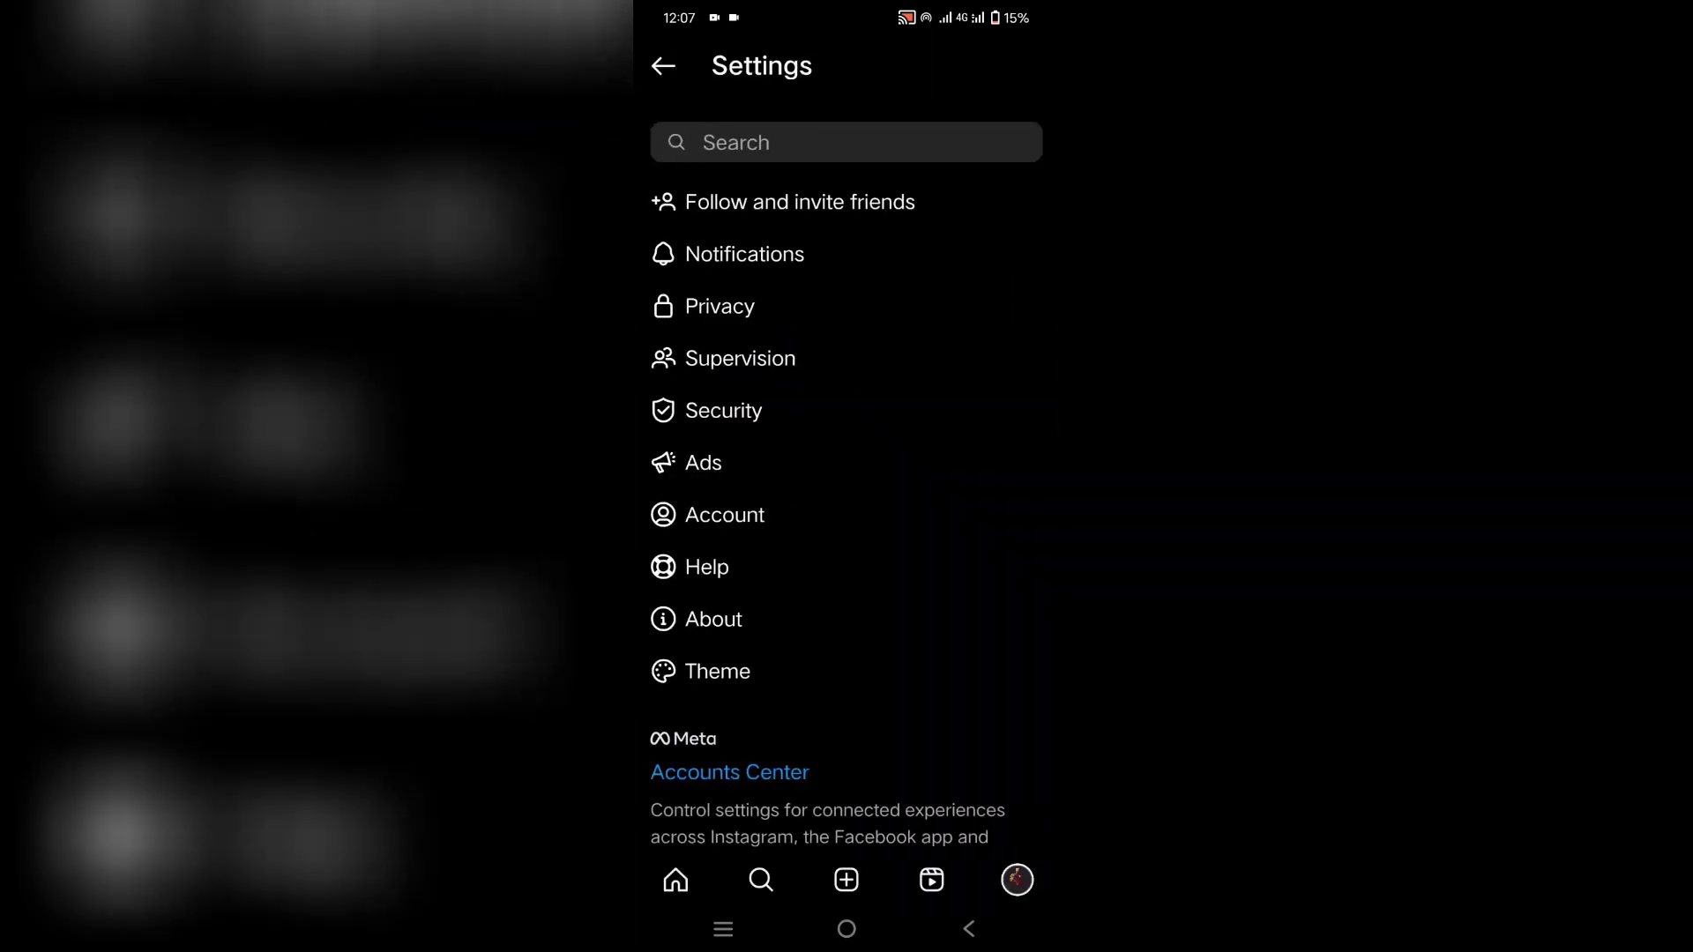
Step: Go through Help > Report a Problem and begin a new problem report
left_click(707, 566)
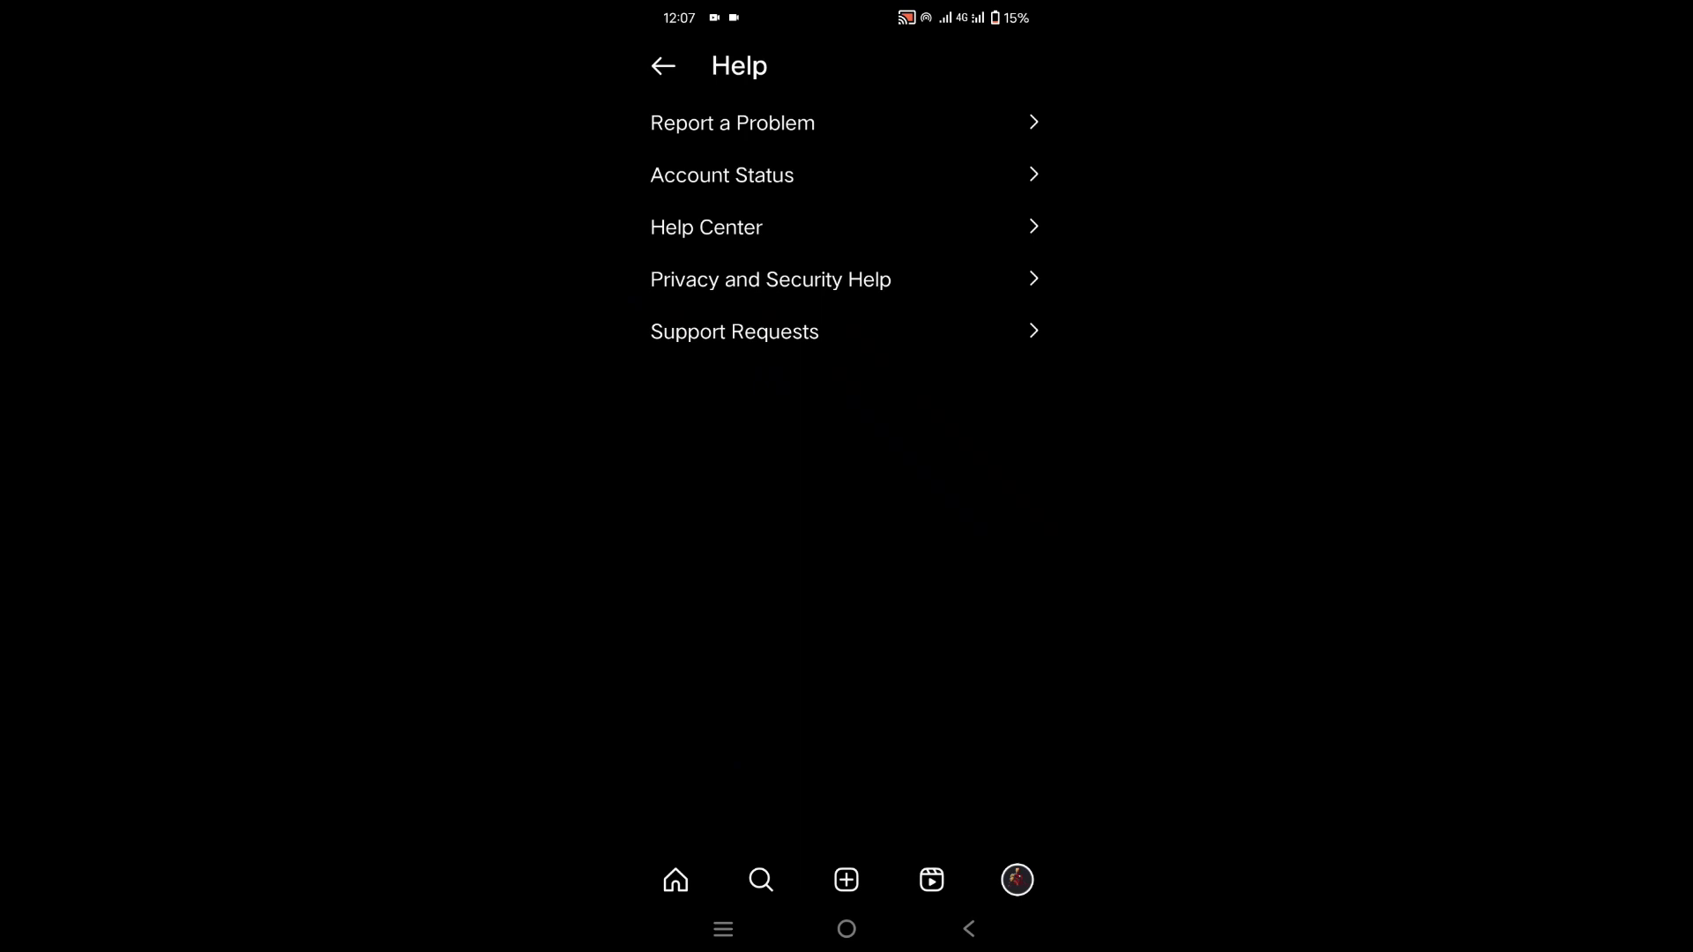
left_click(733, 122)
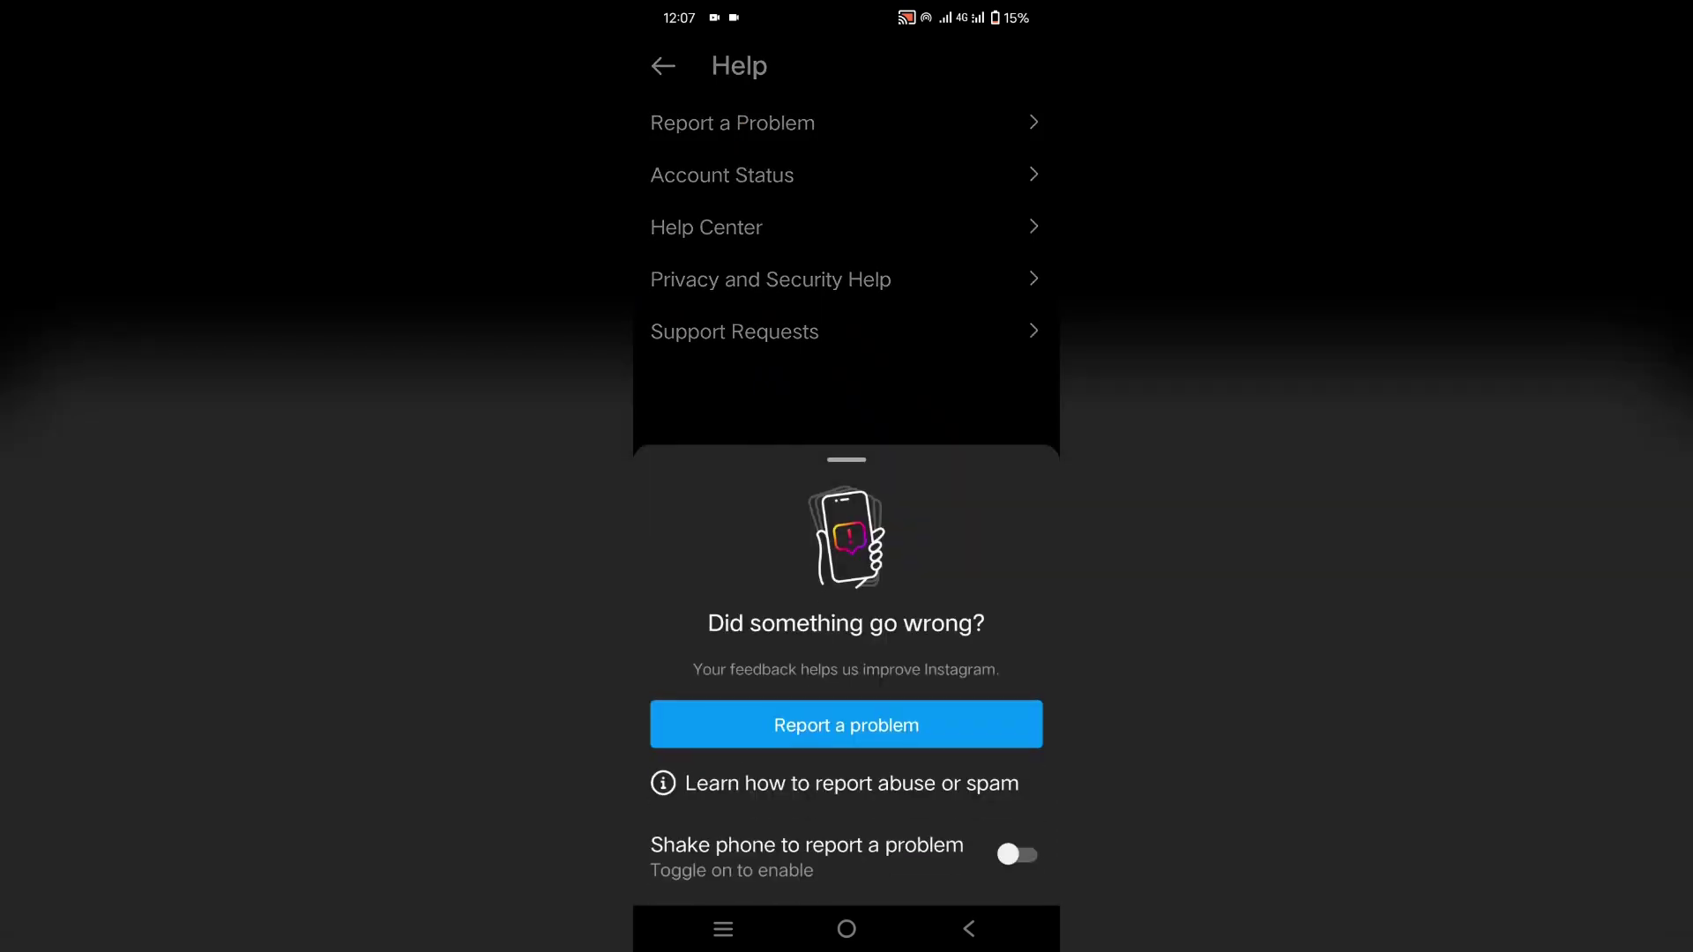
left_click(846, 726)
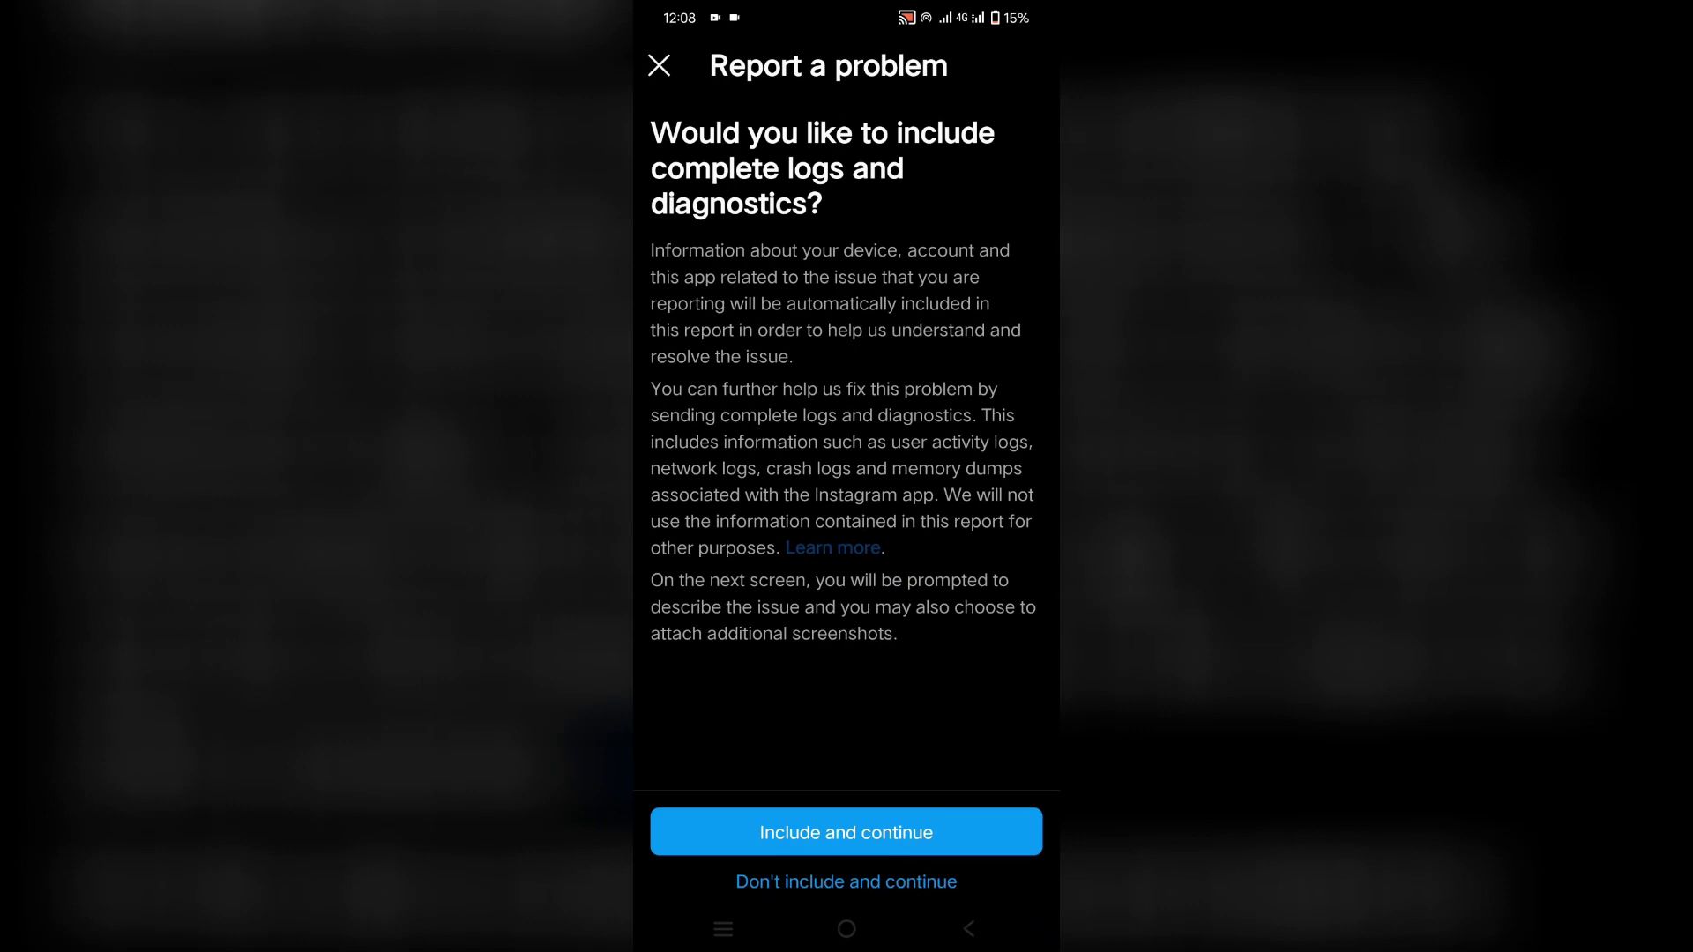
Step: Skip logs and diagnostics, then enter 'Please help me to unfollow everyone at once. Thanks' as the report
left_click(846, 880)
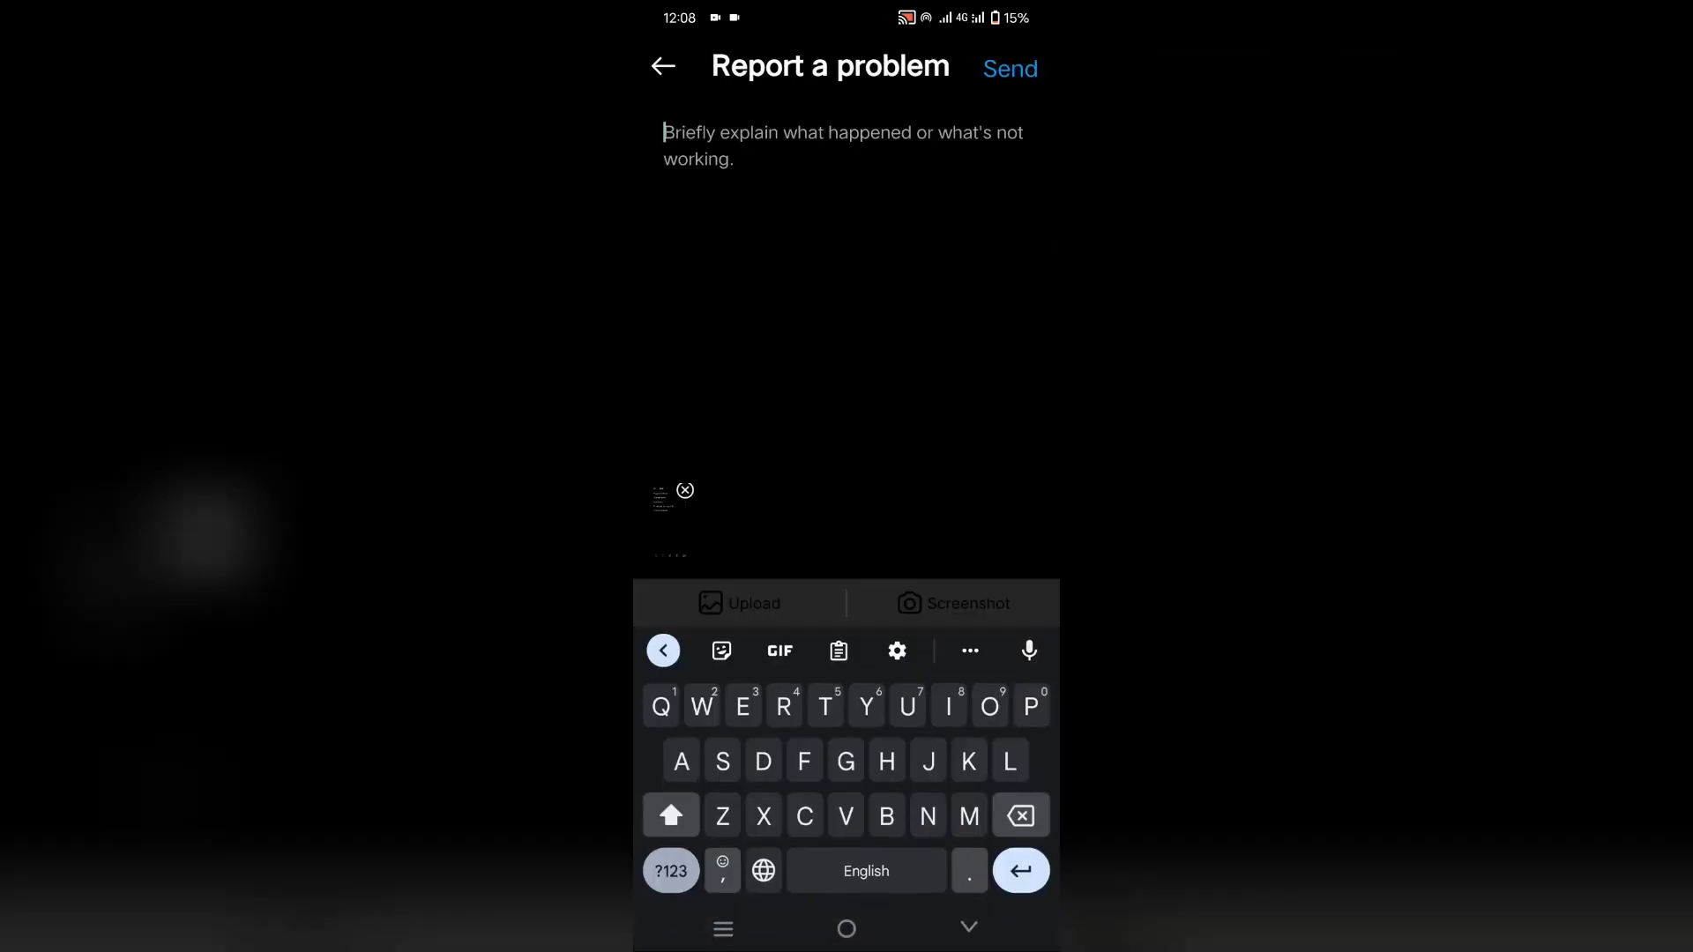
type("Pl")
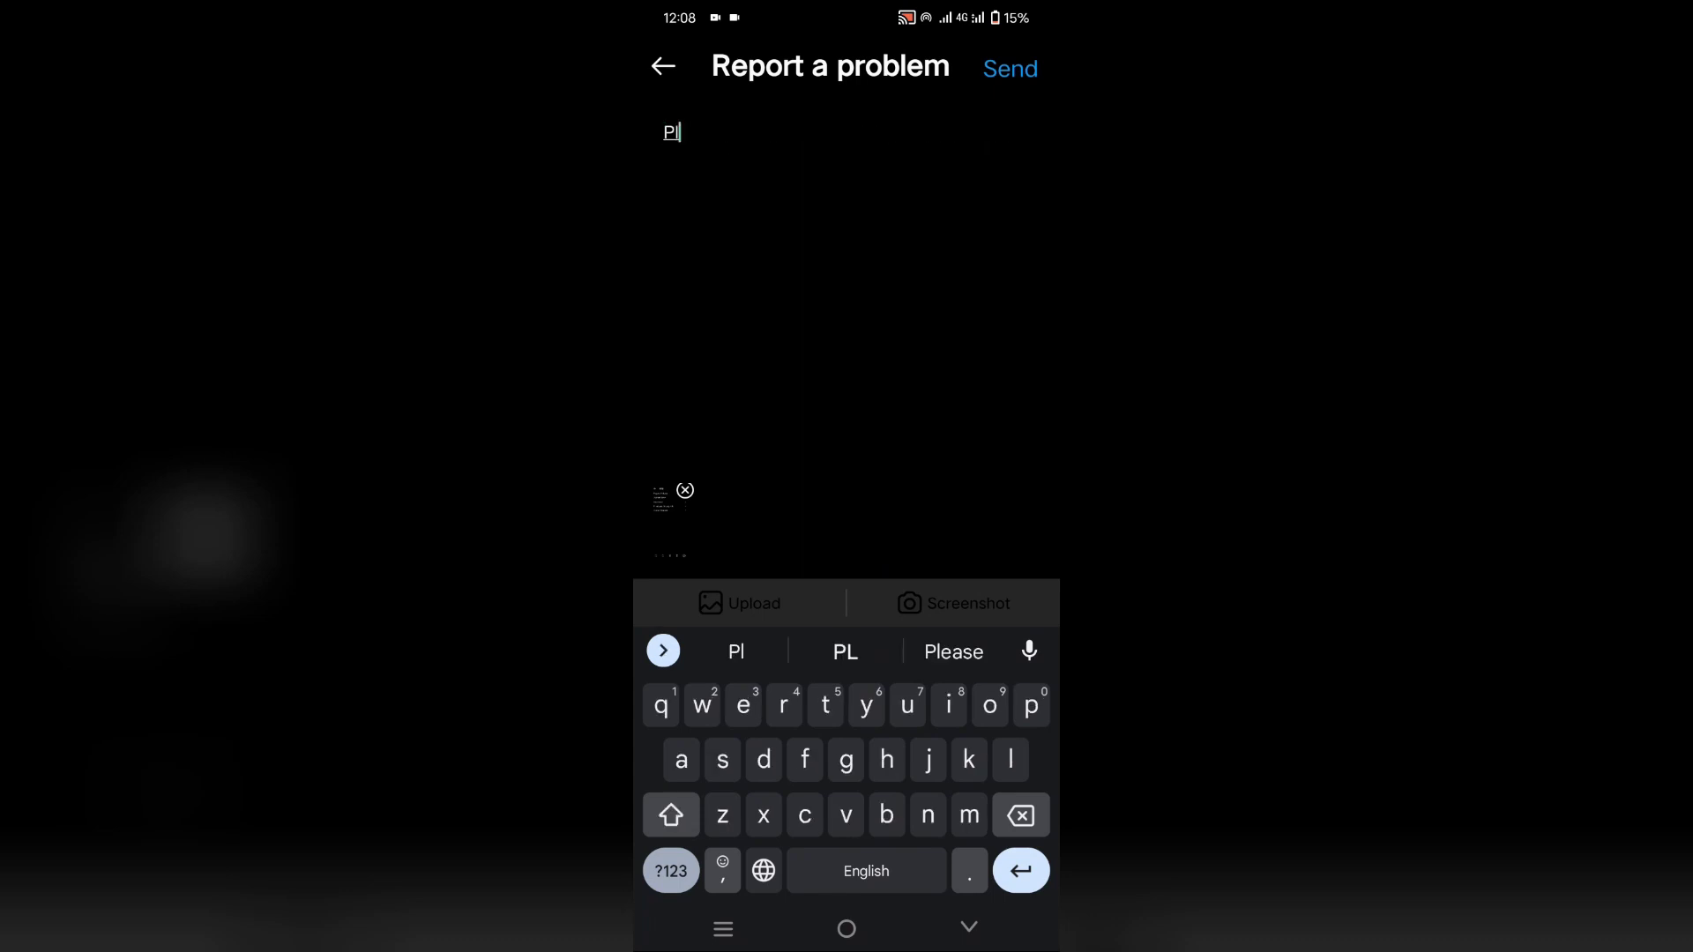
type("ease ")
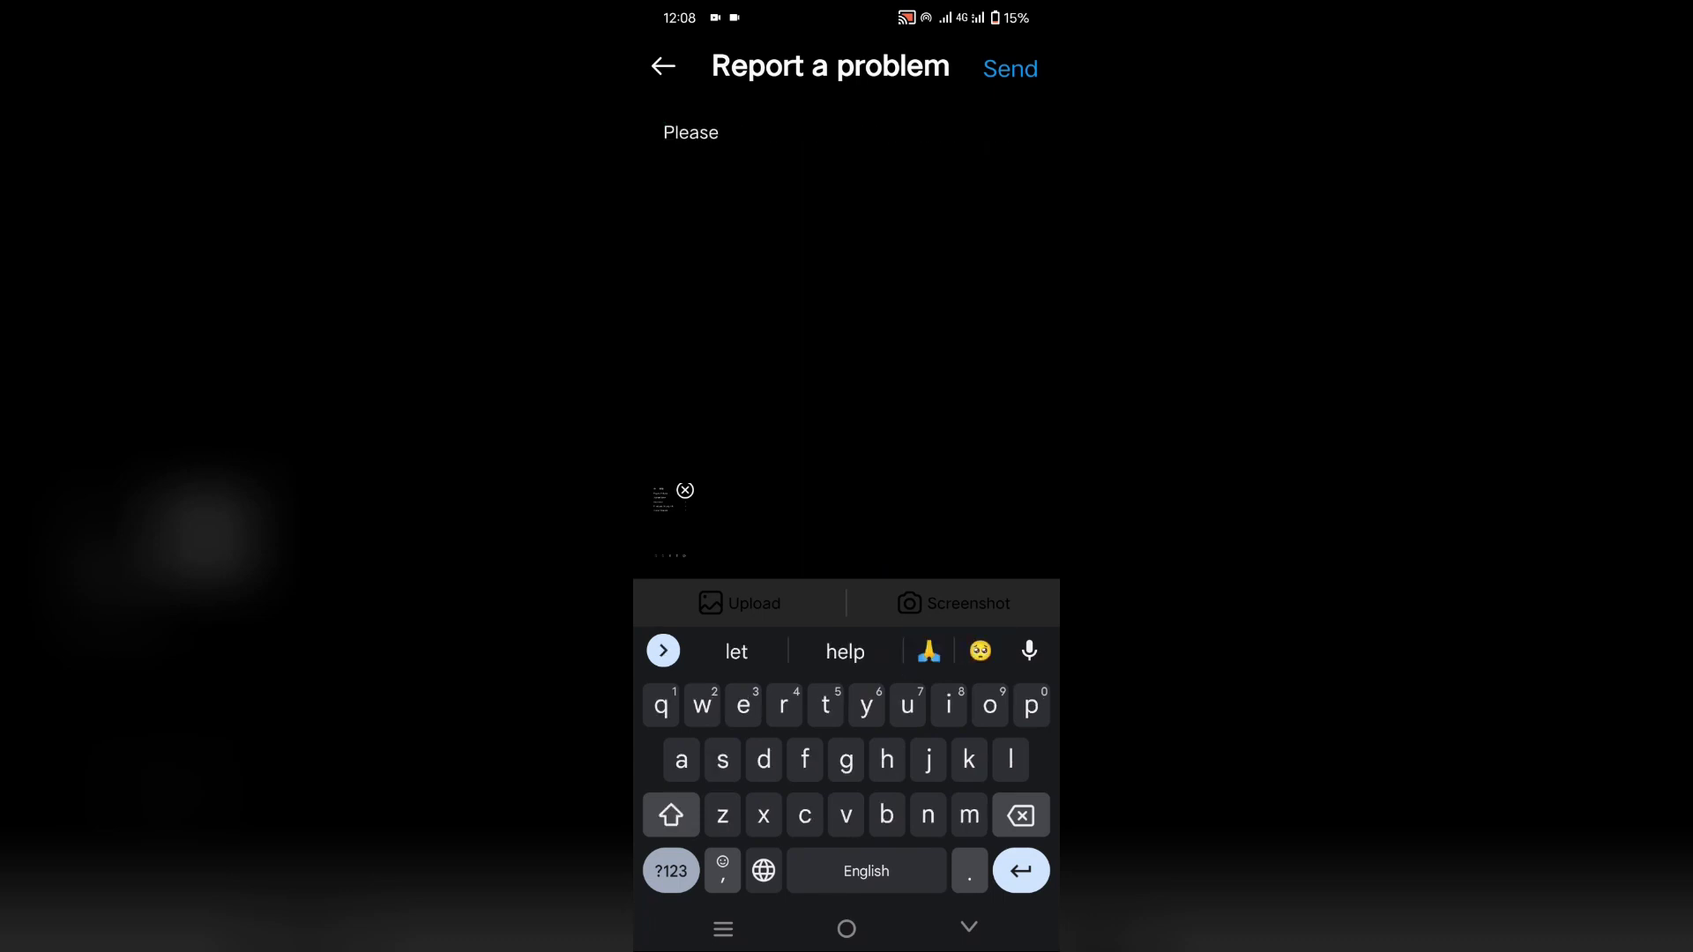
type("help me to u")
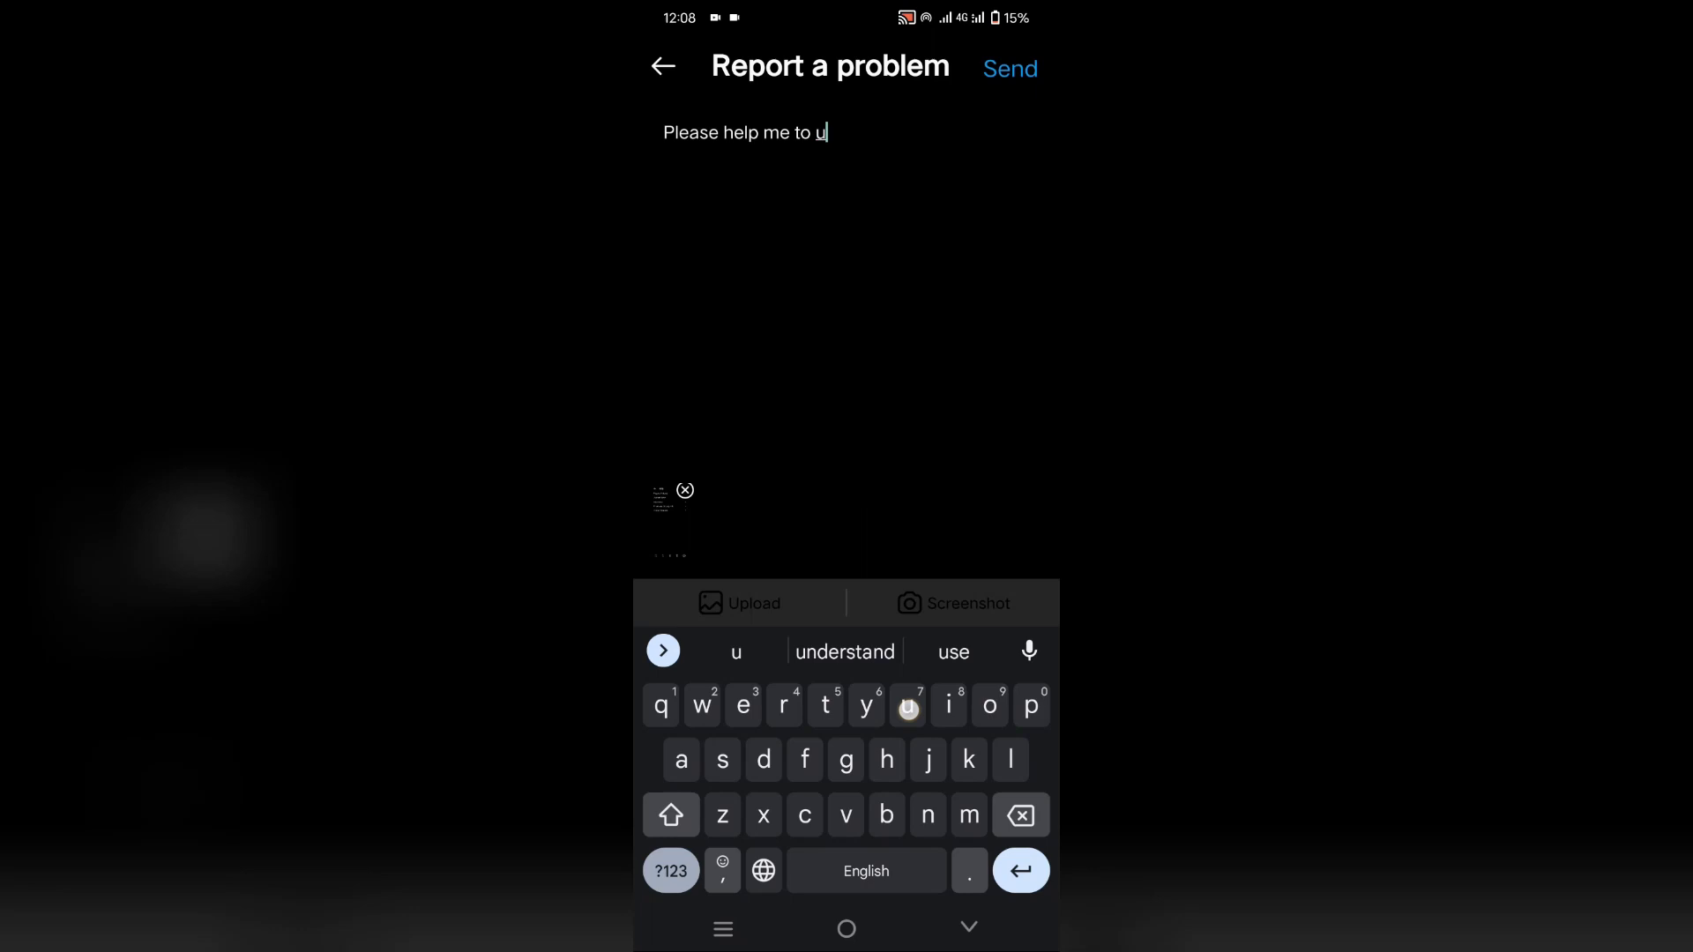
type("nfo")
left_click(845, 652)
type("e")
left_click(846, 651)
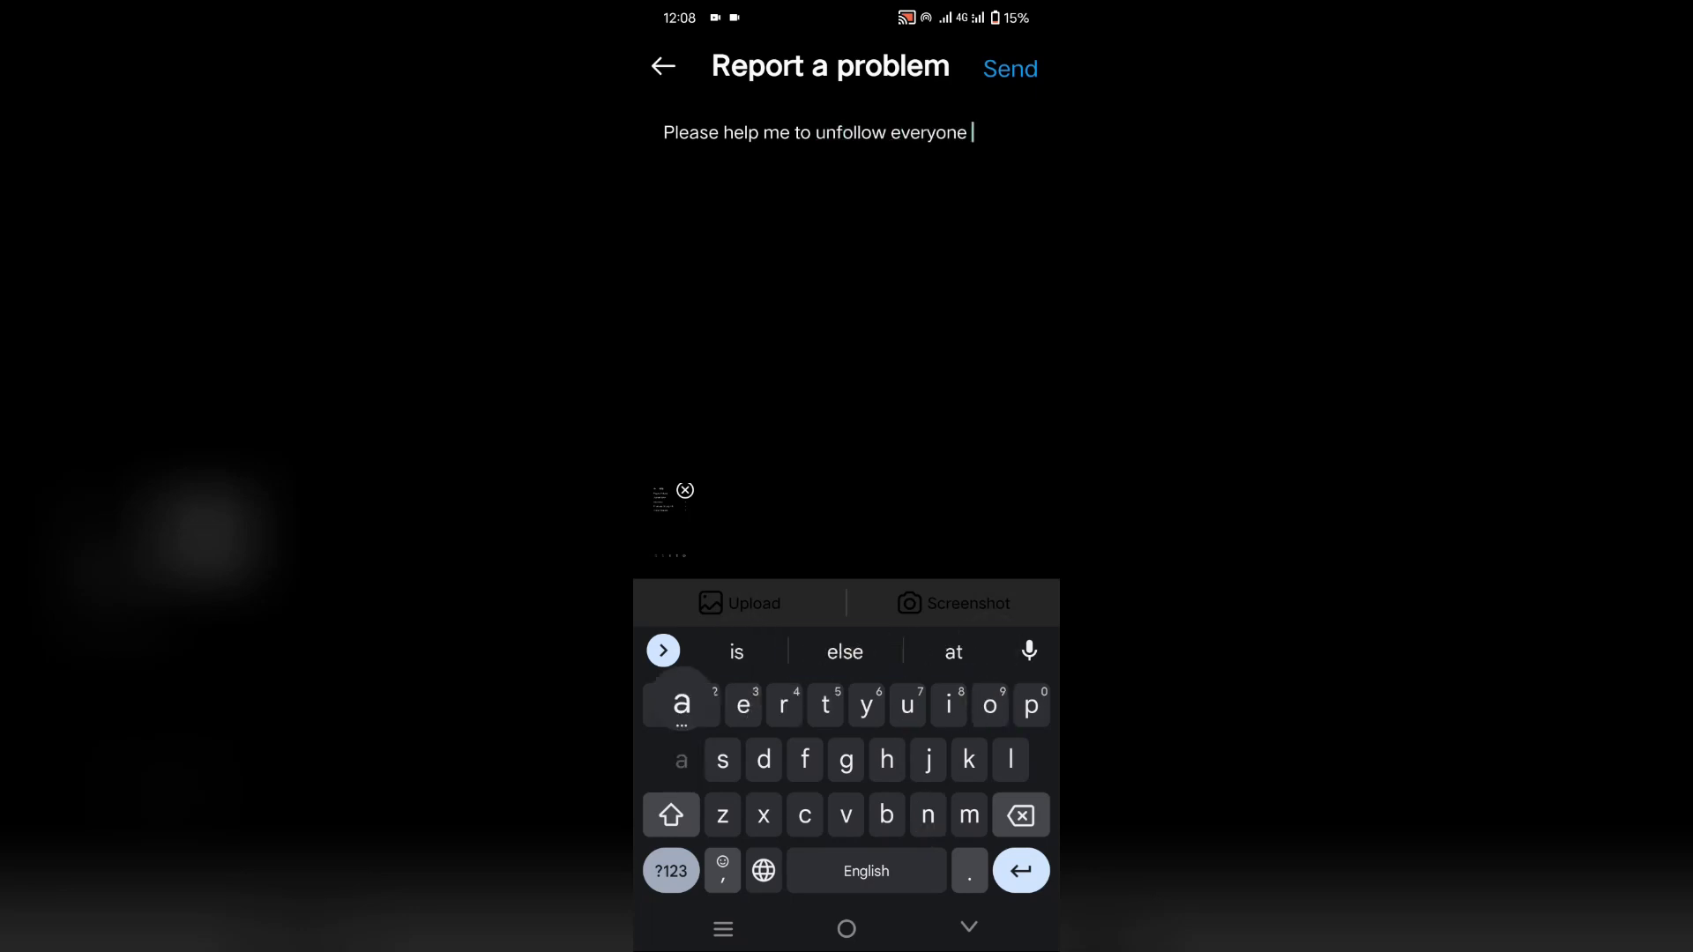
type("at one")
left_click(844, 651)
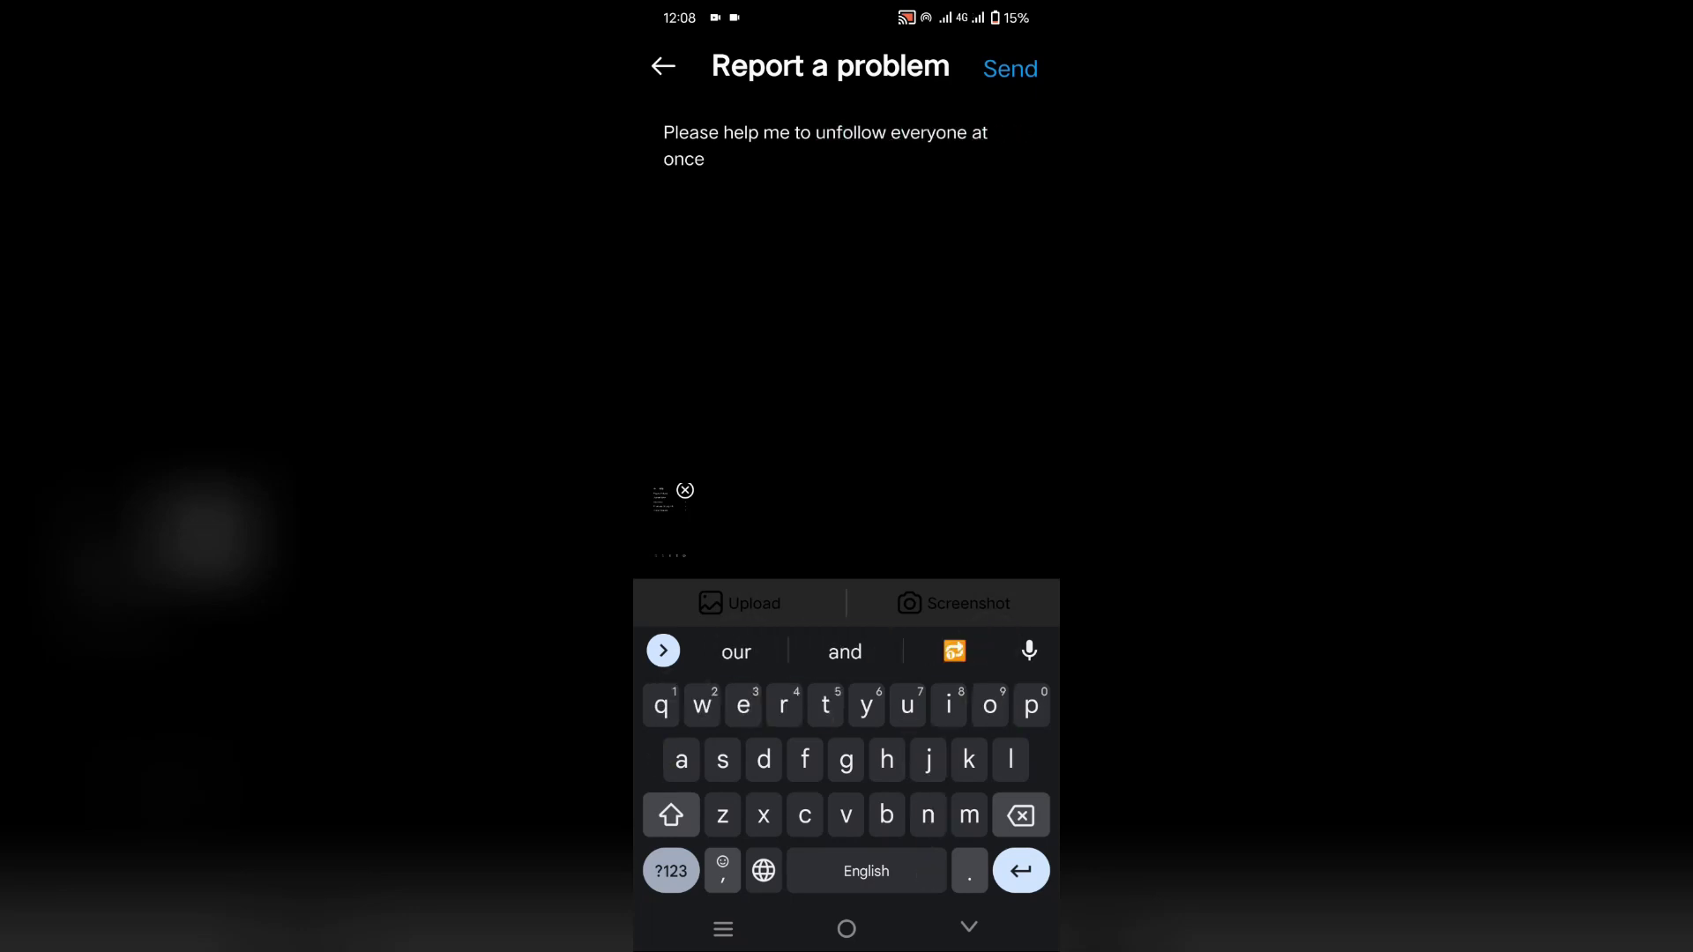
type(". Than")
left_click(954, 650)
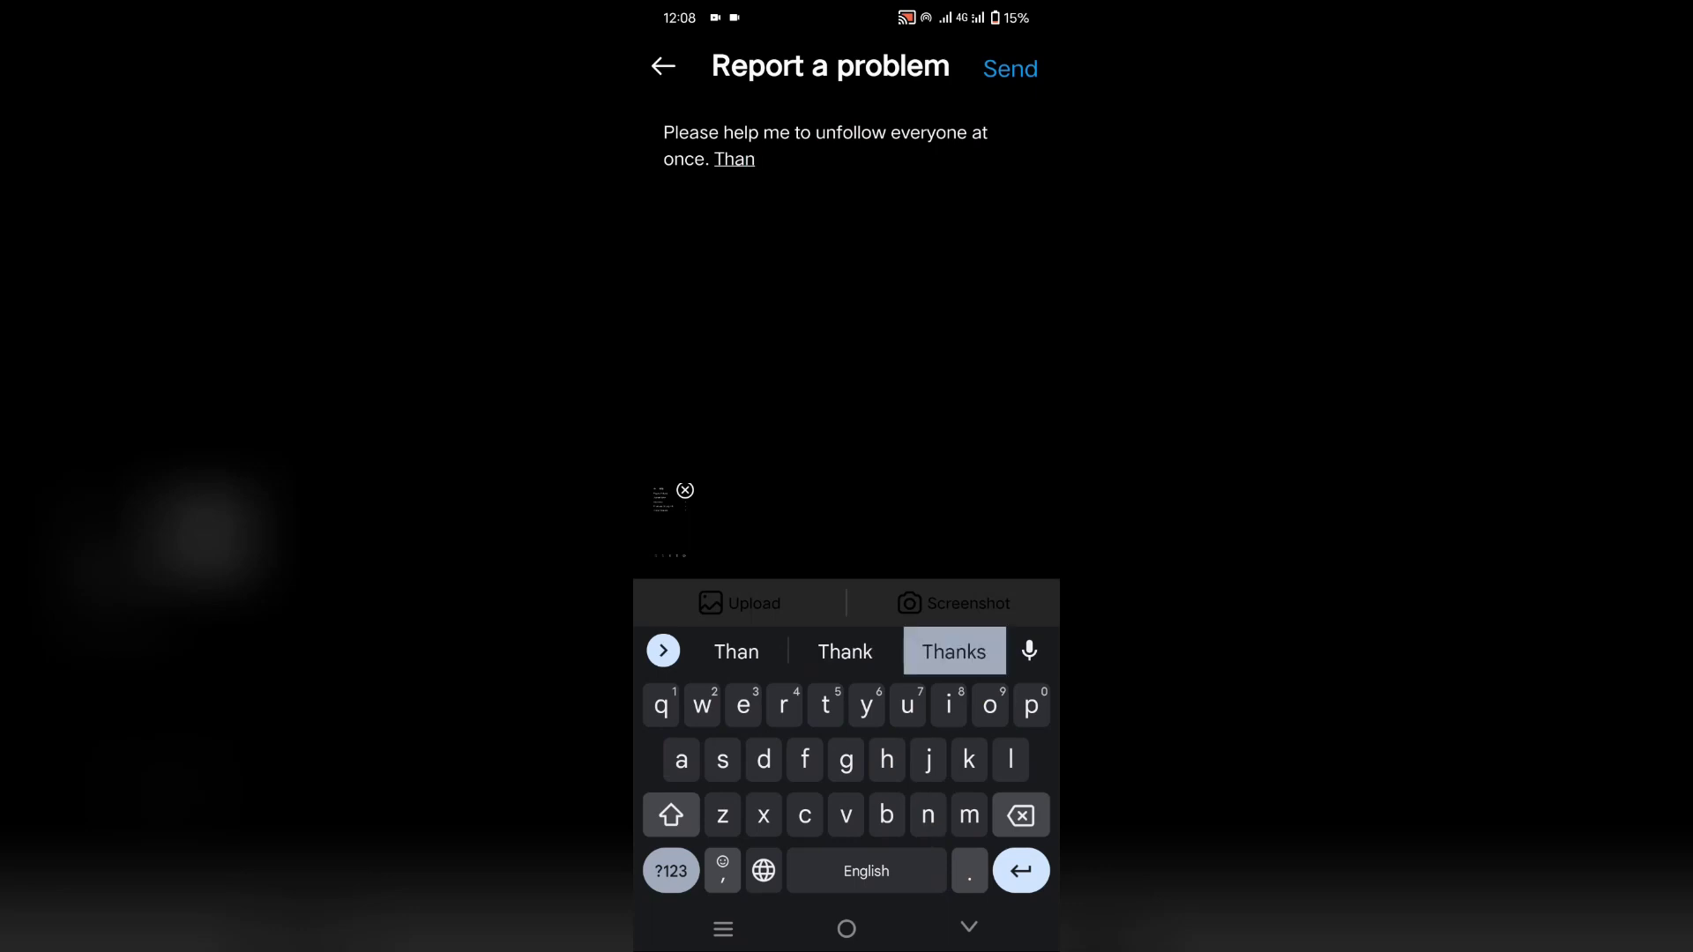